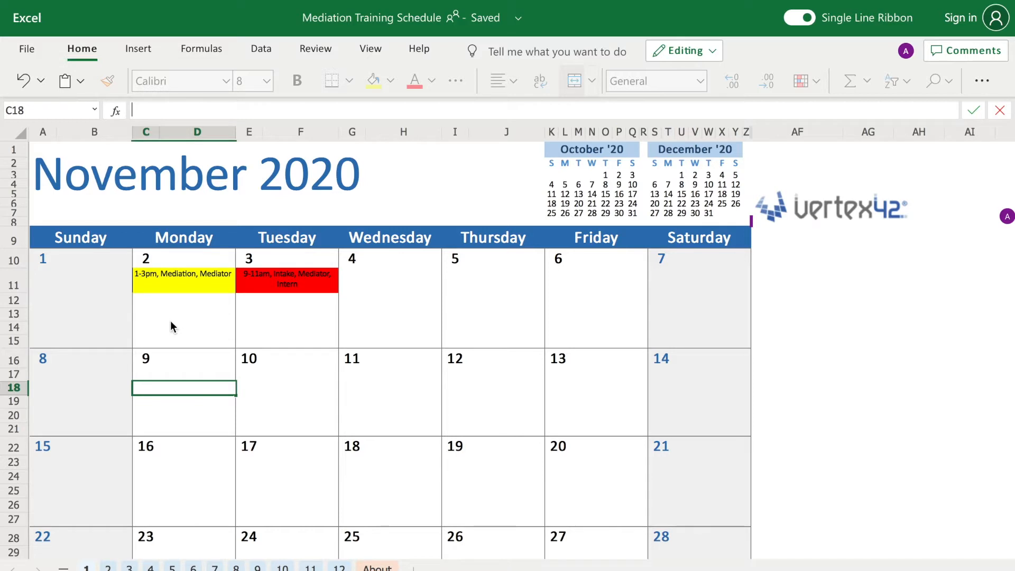
Fill cell C13 under Monday, November 2 with yellow and enter "9-10am, Intake, Mediator" in it.
click(142, 316)
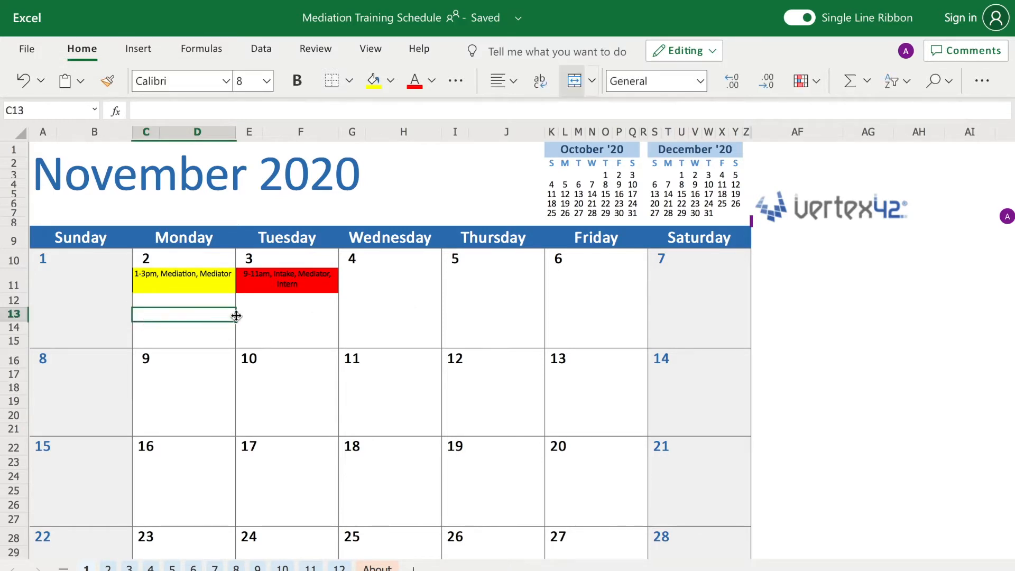
click(390, 82)
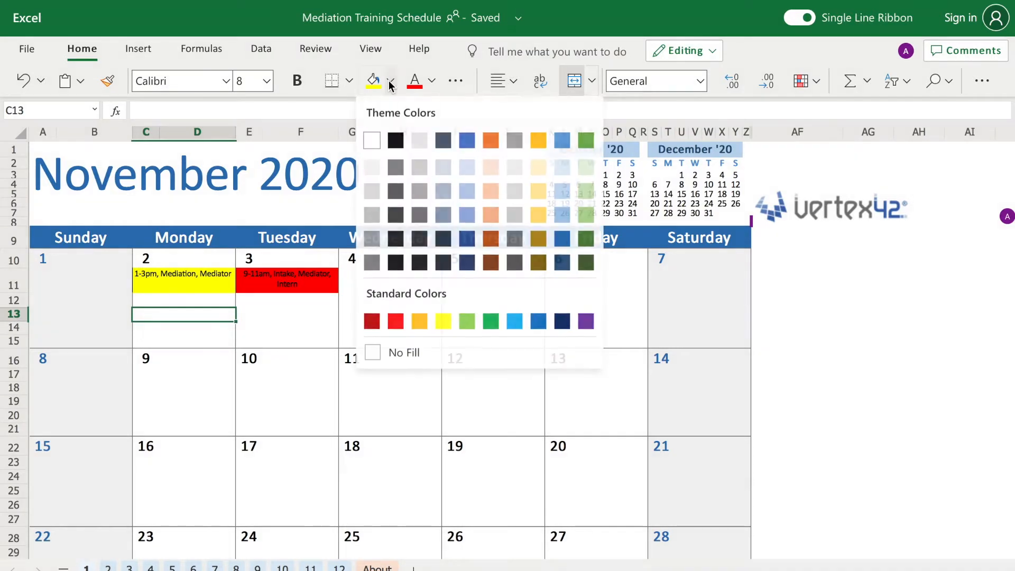
click(446, 323)
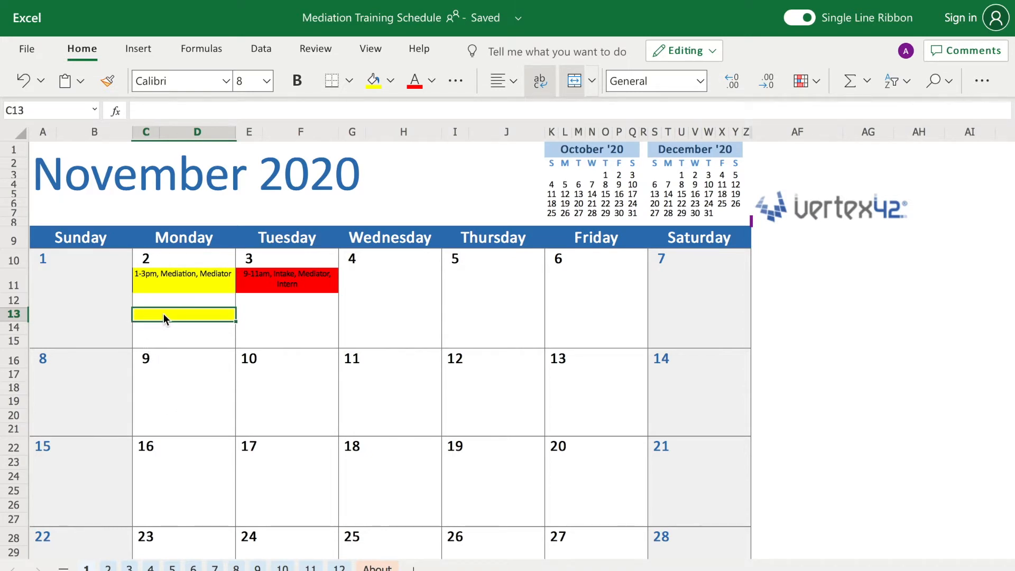
click(142, 109)
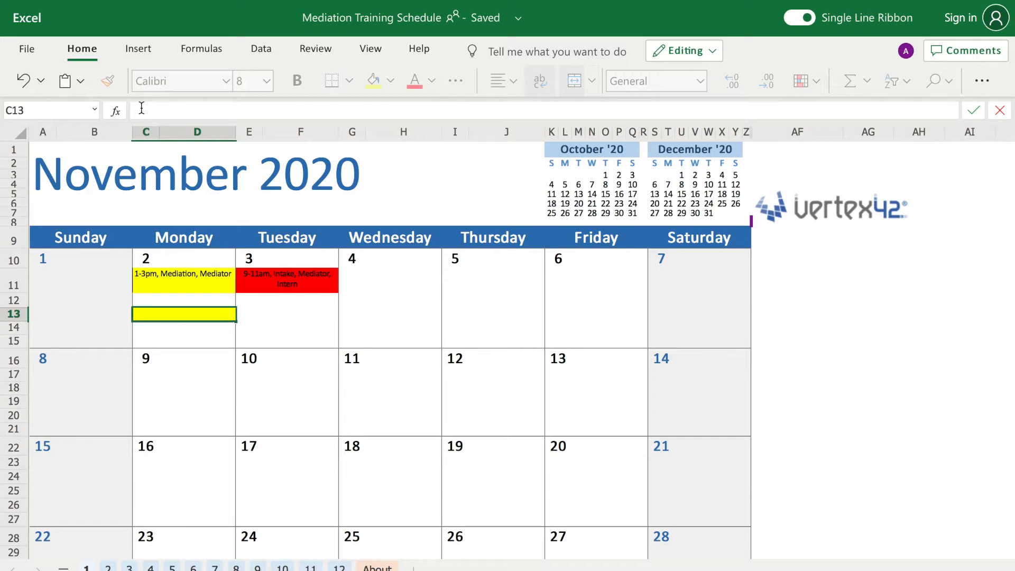
text(9-10am, Intake, Medi)
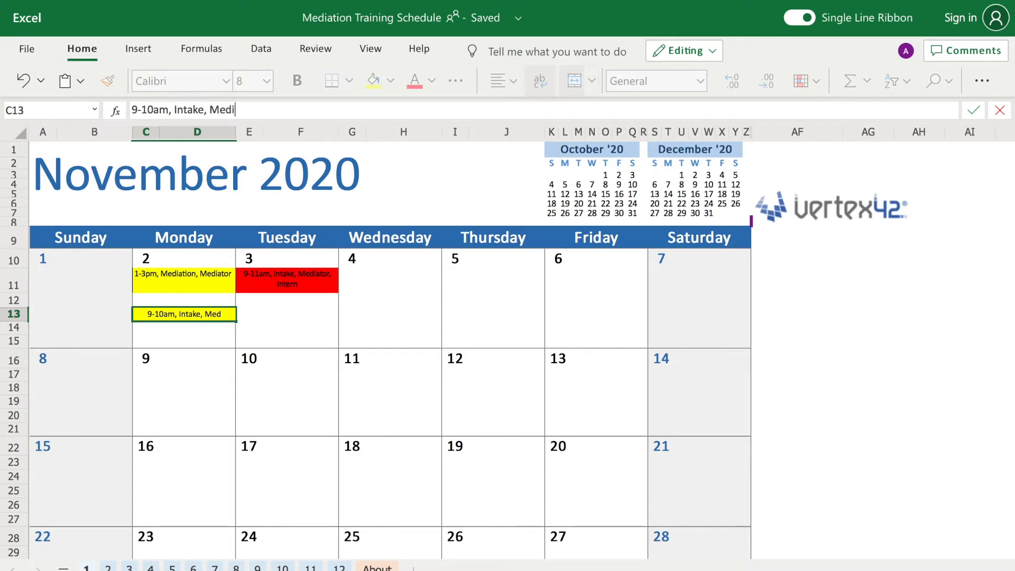
text(ator)
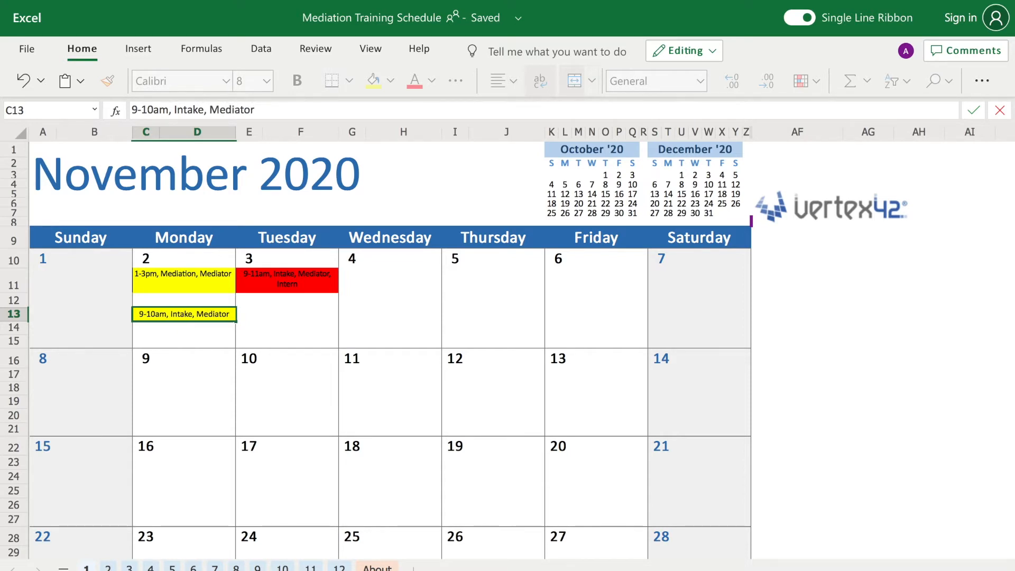
key(Return)
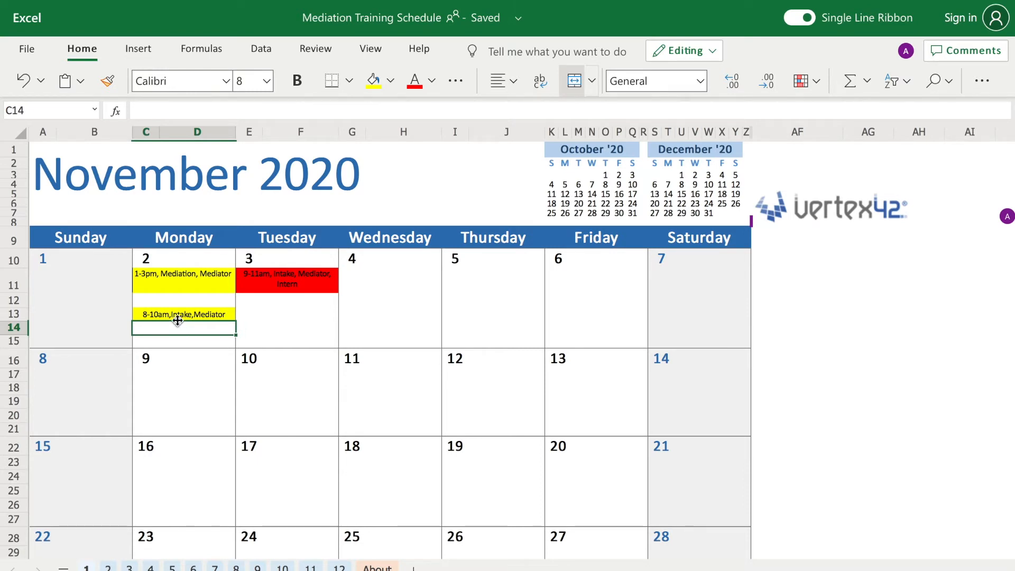
Change the fill of cell C13 under November 2 to red and append ", Intern #2" to its text.
click(138, 315)
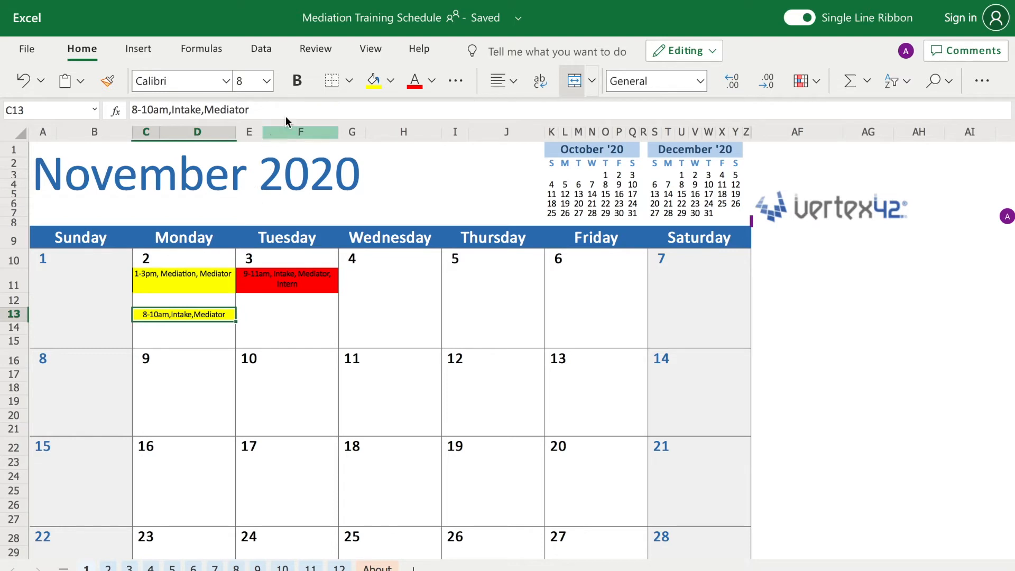
click(391, 81)
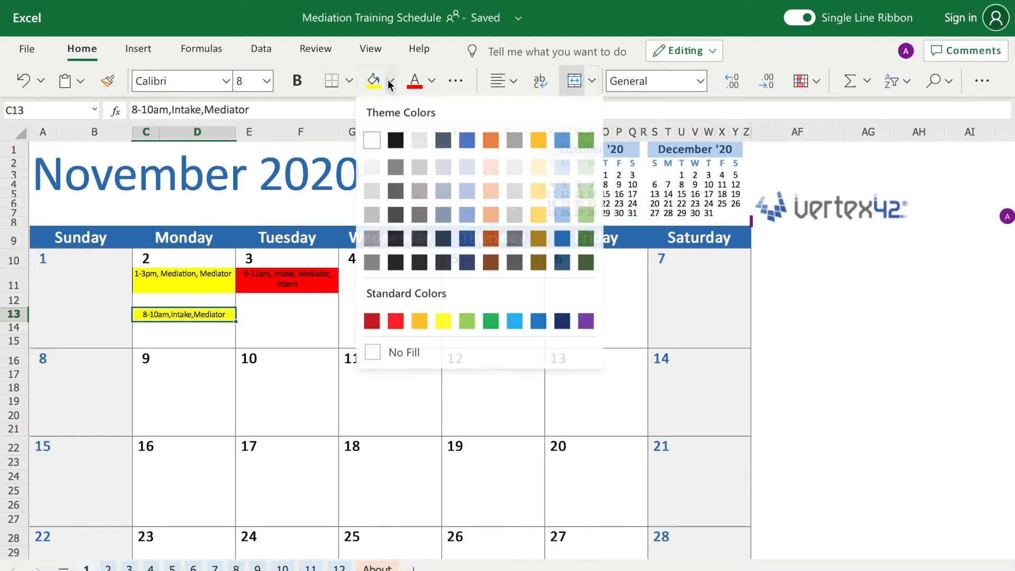
click(396, 322)
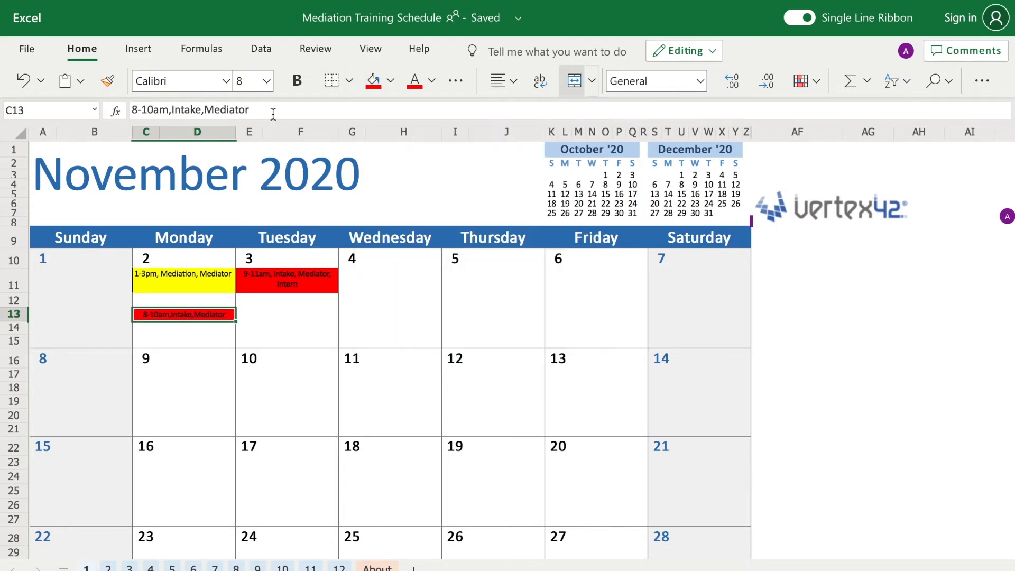
click(262, 109)
text(, Inter)
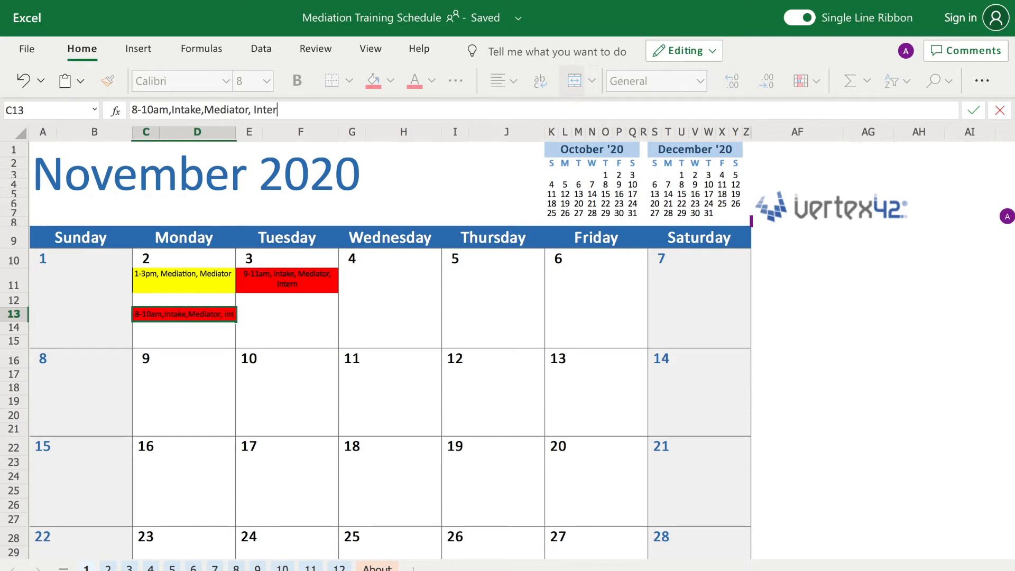
text(n #2)
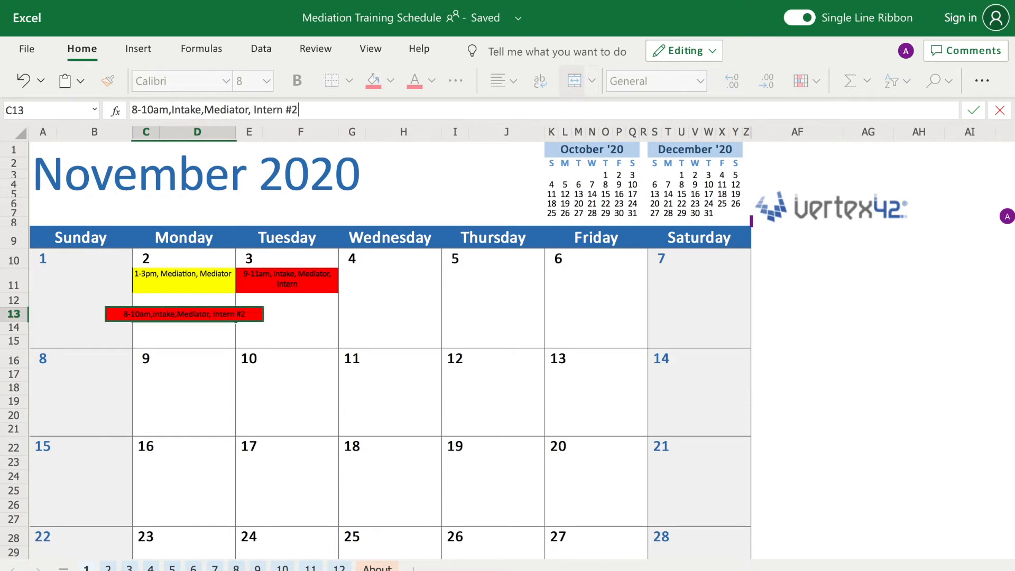
key(Return)
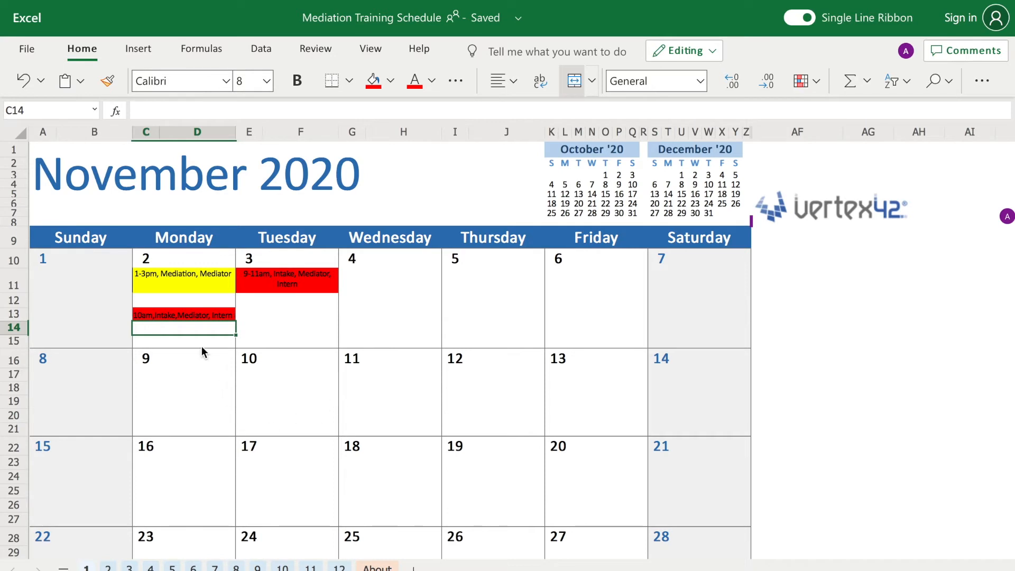
Wrap the text in cell C13 and increase the height of row 13 to fit two lines.
click(157, 316)
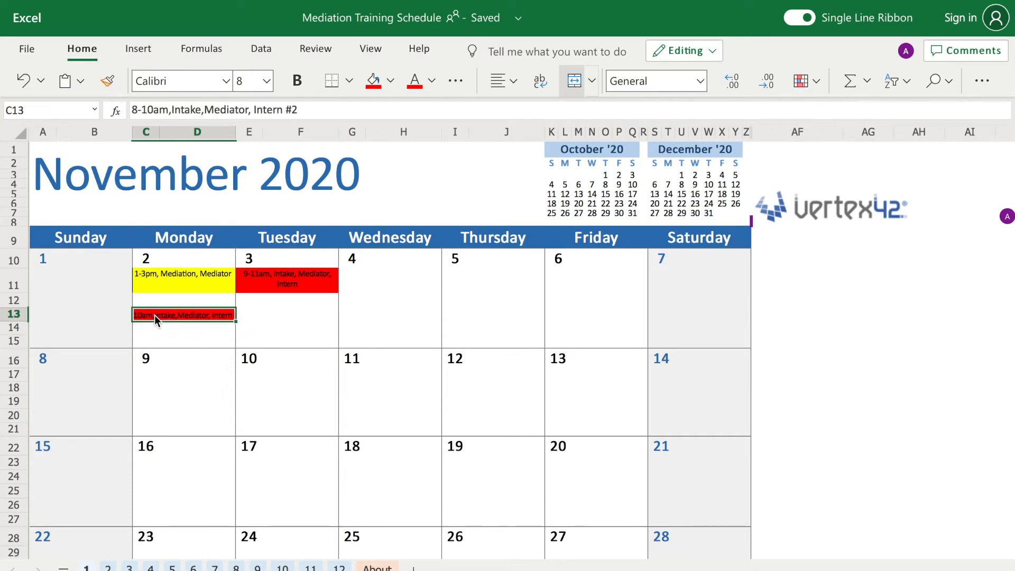
click(540, 84)
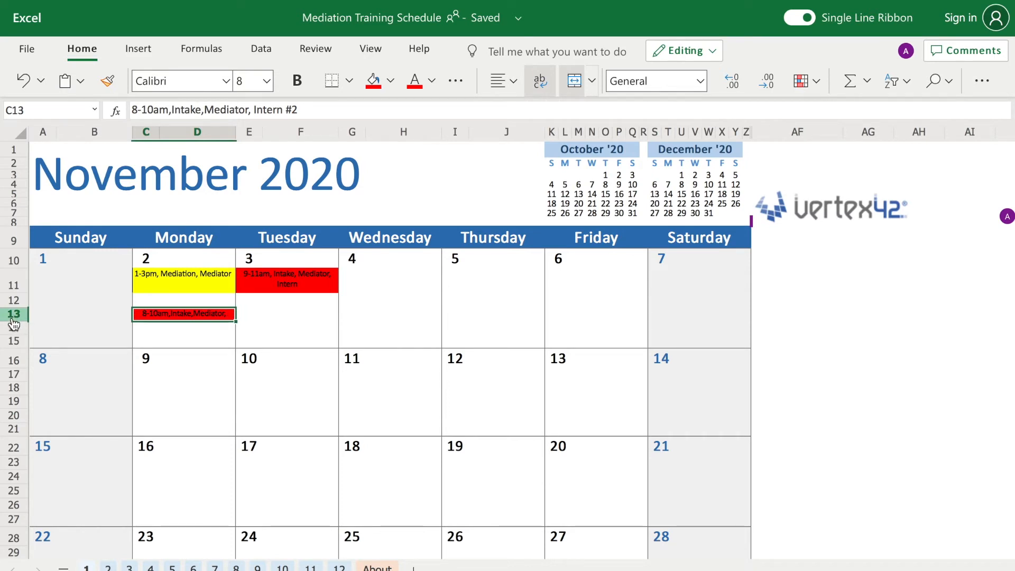
click(14, 315)
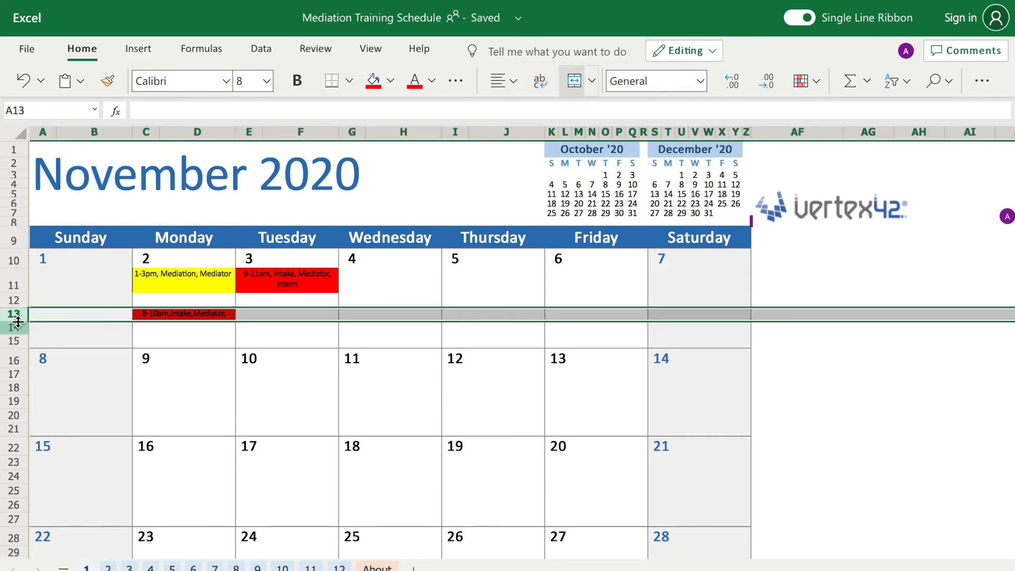
drag(18, 322, 18, 336)
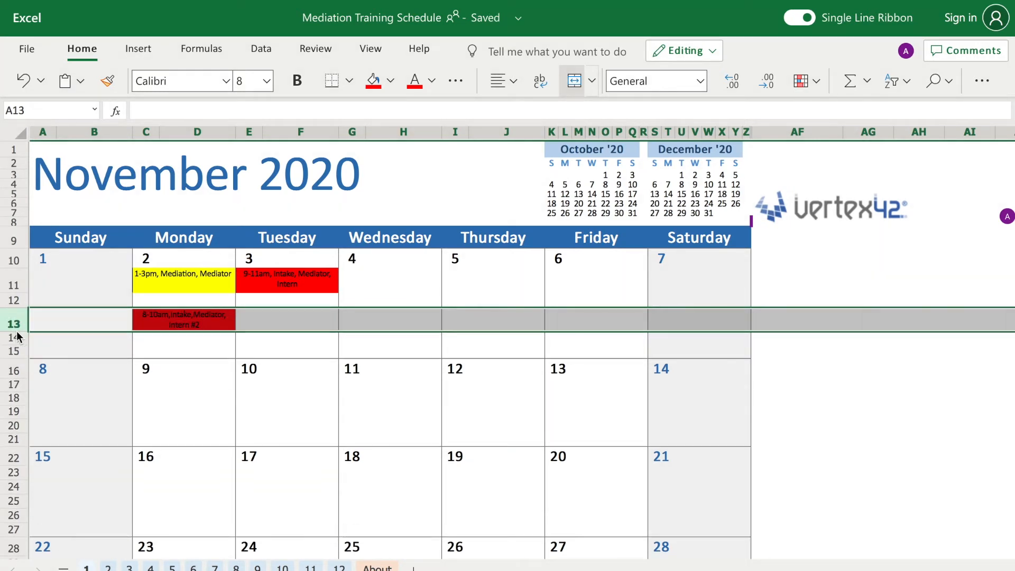
click(199, 347)
click(313, 420)
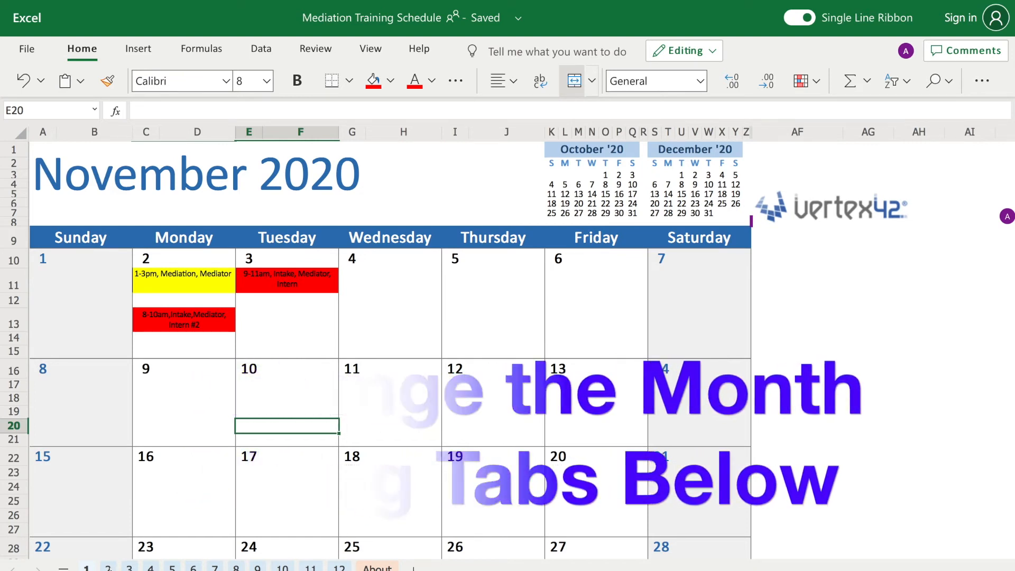
Look through the monthly sheets from December 2020 to February 2021 and return to the November 2020 sheet.
click(108, 567)
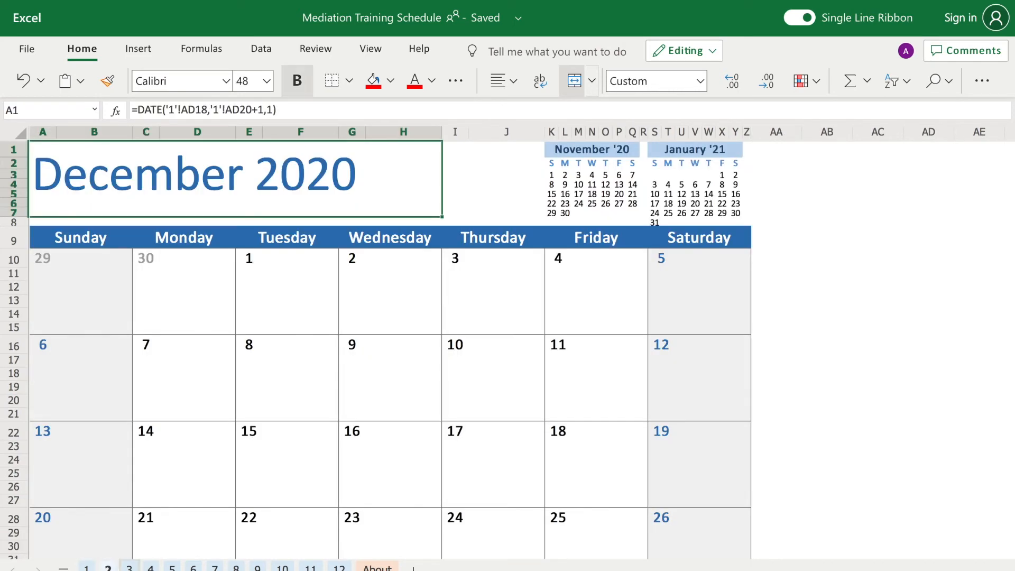
click(129, 566)
click(151, 567)
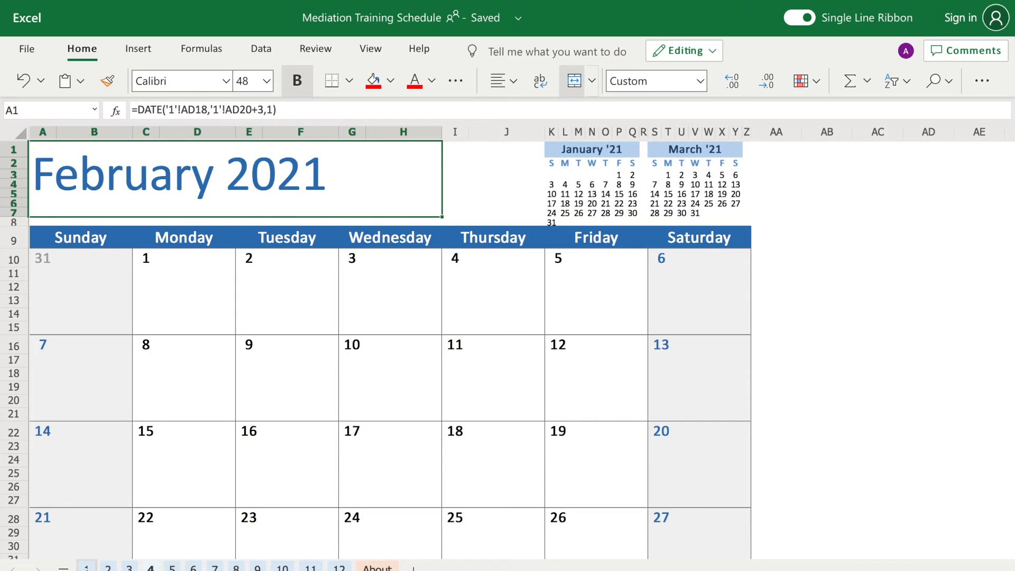
click(87, 567)
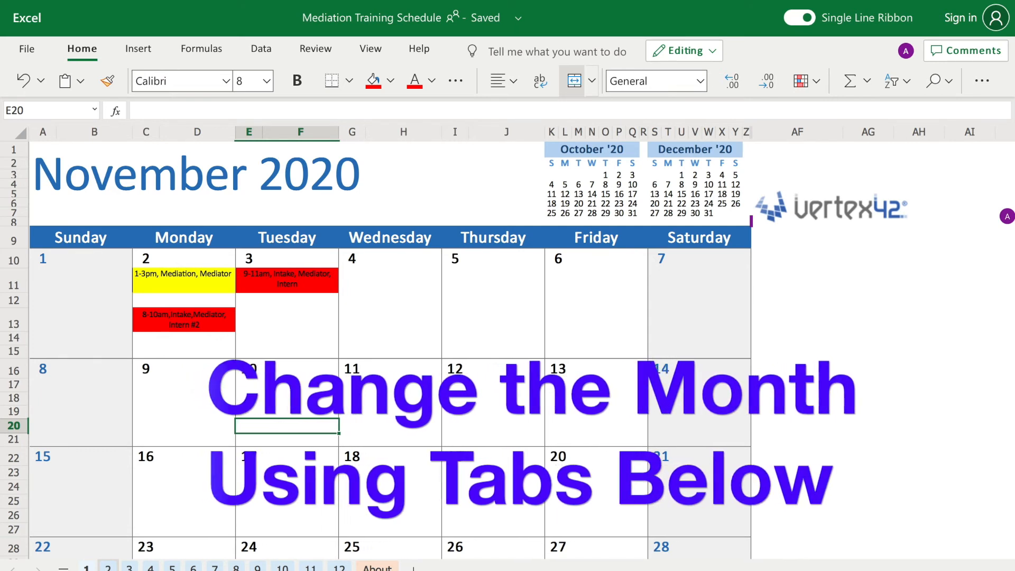
On the December 2020 sheet, fill cell E11 under Tuesday, December 1 with yellow and enter "2-4pm, Intake,Mediator".
click(108, 567)
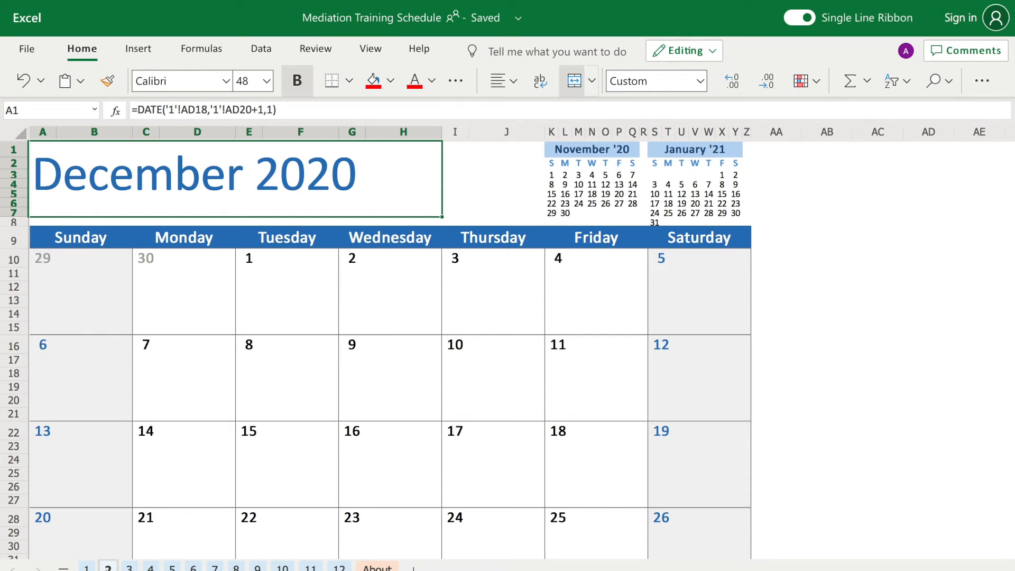
click(245, 275)
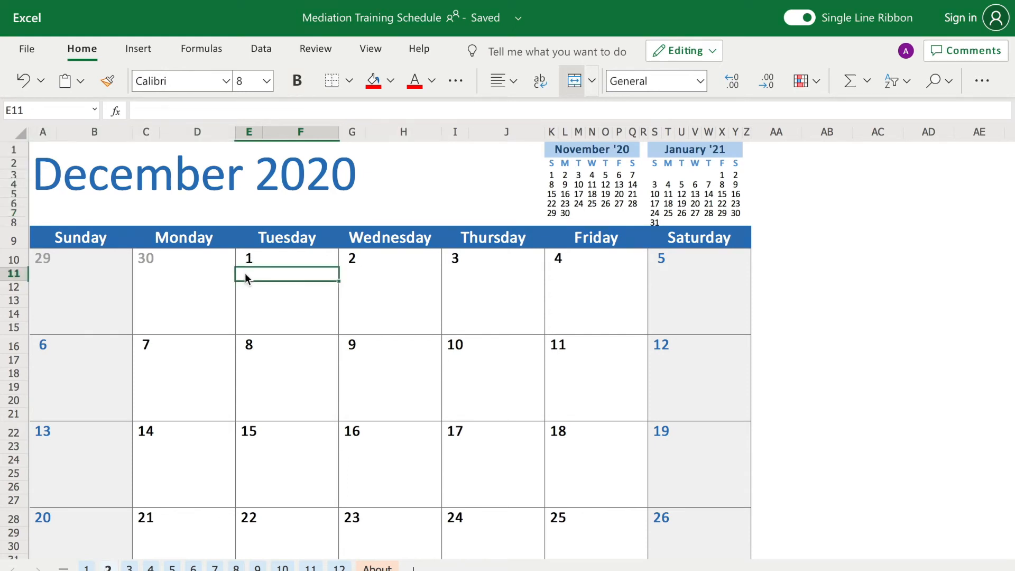
click(390, 81)
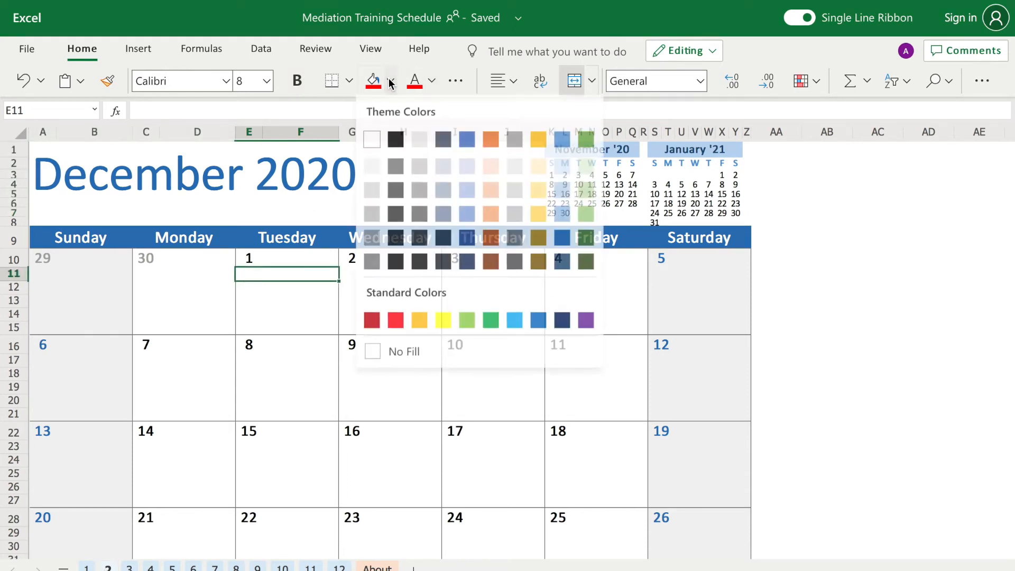
click(444, 322)
click(152, 111)
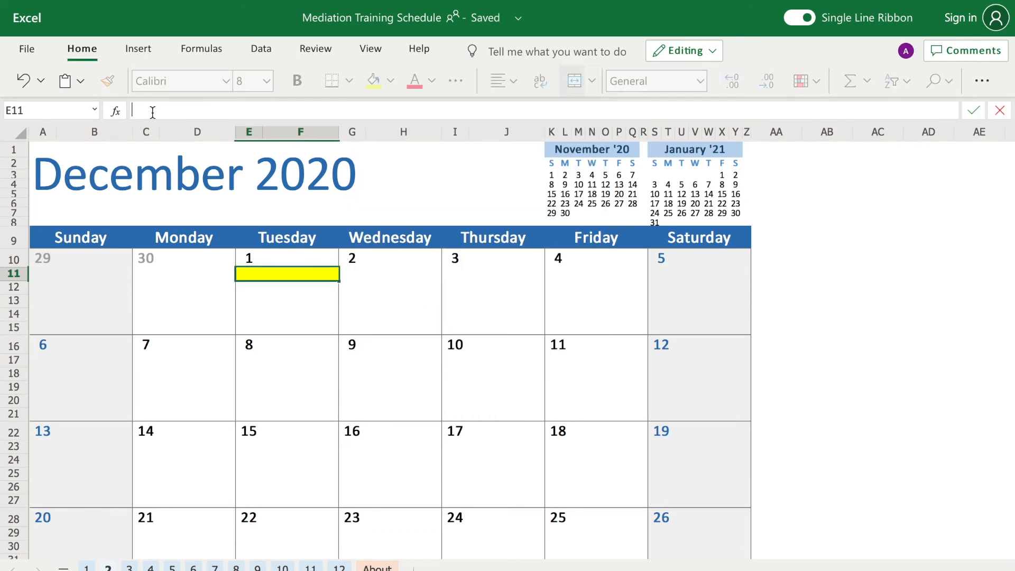
text(2-4pm, Intake,Me)
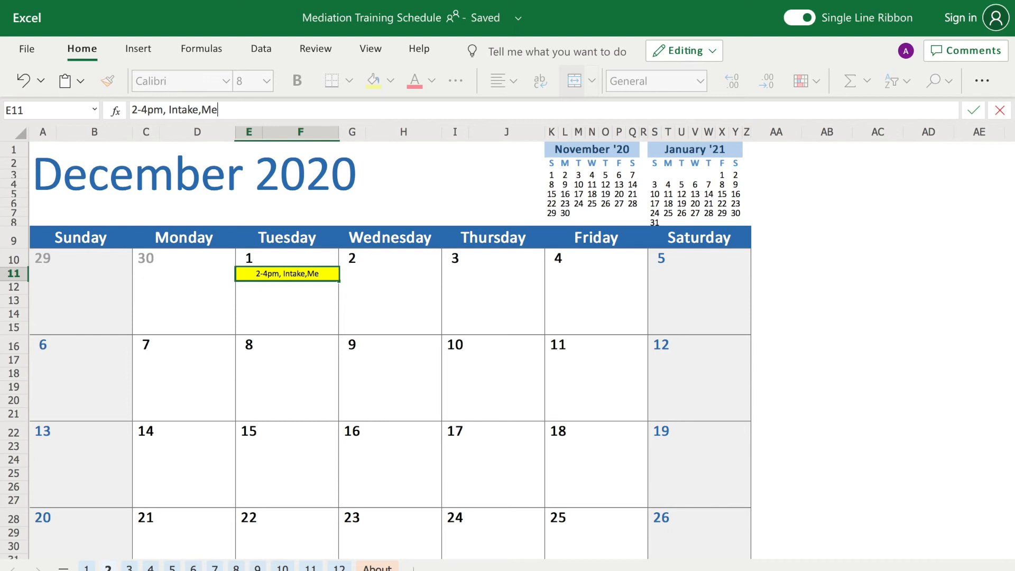
text(diator)
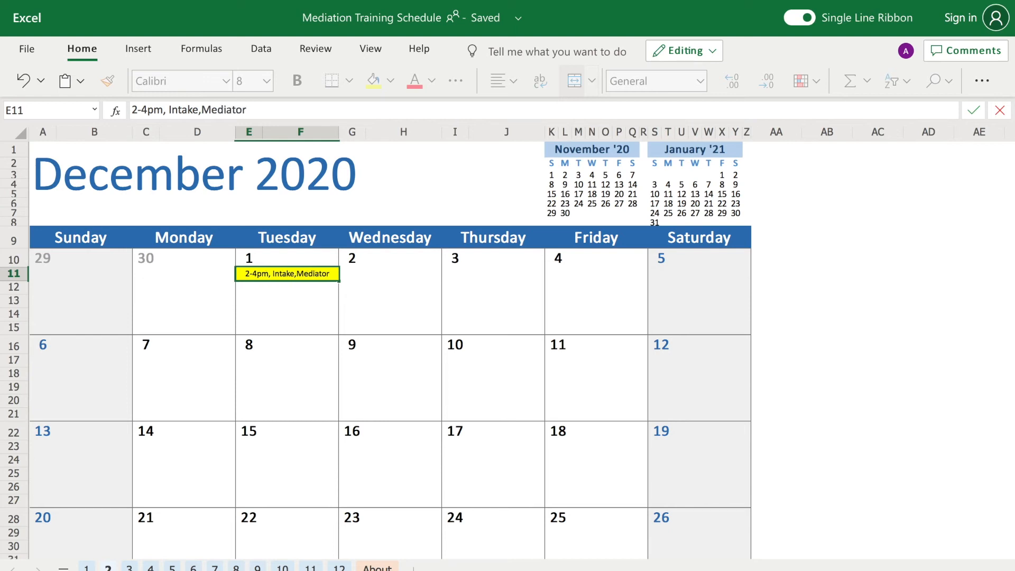
key(Return)
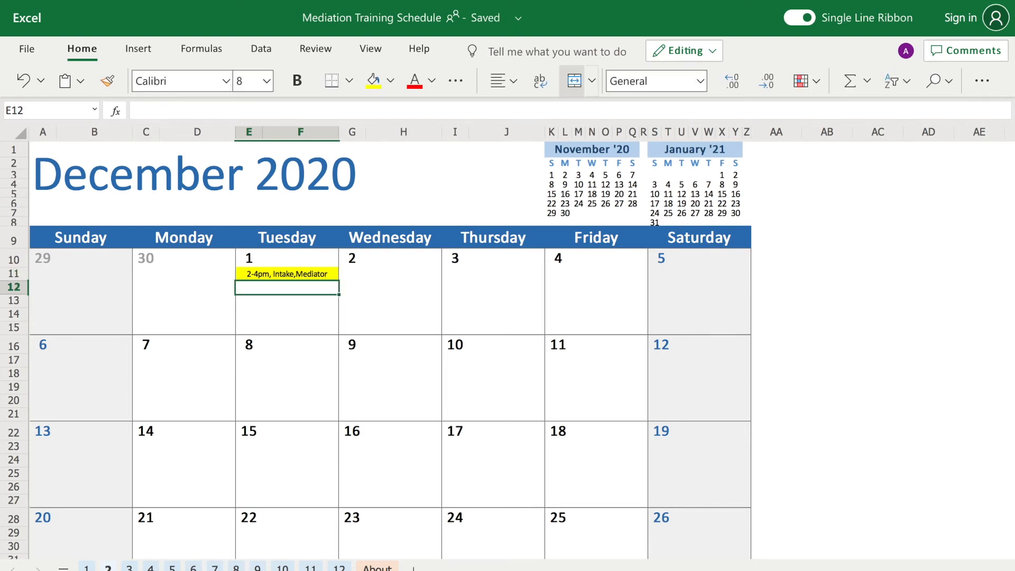